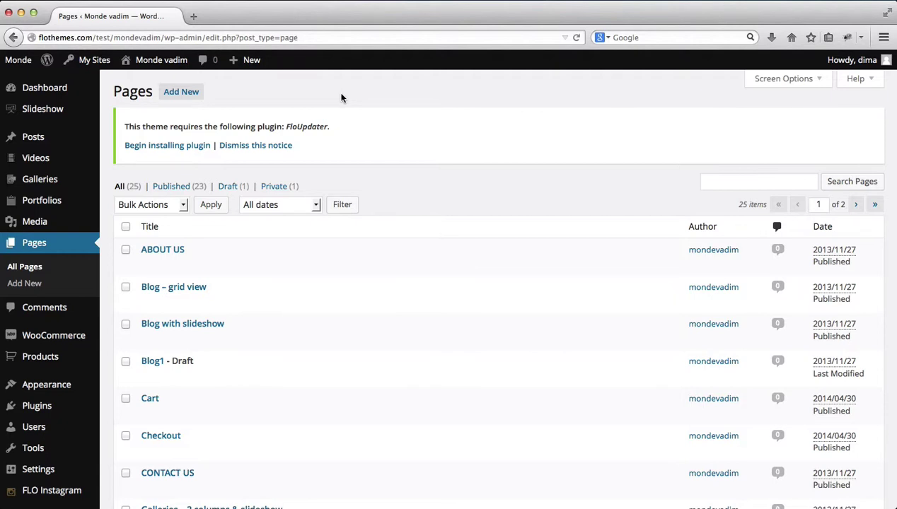
Add a new page titled "New Gallery Page".
{"action": "left_click", "coordinate": [192, 93]}
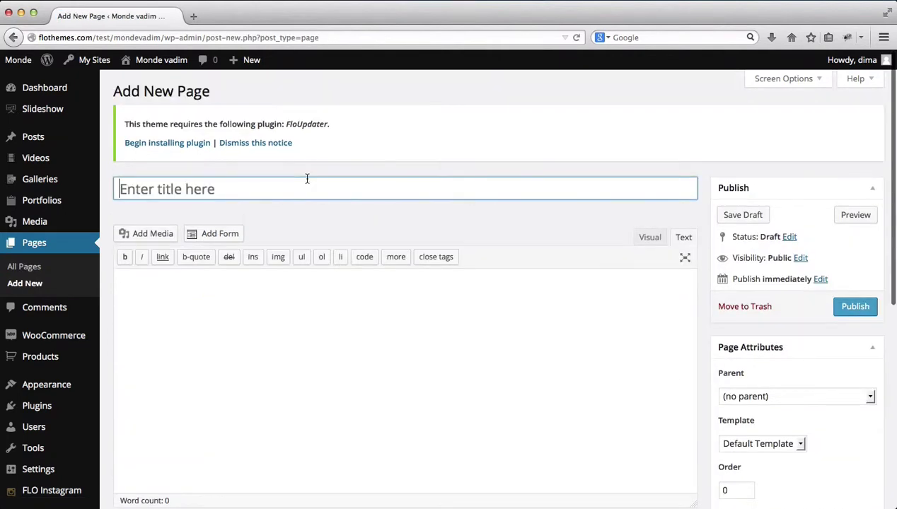
{"action": "type", "text": "New"}
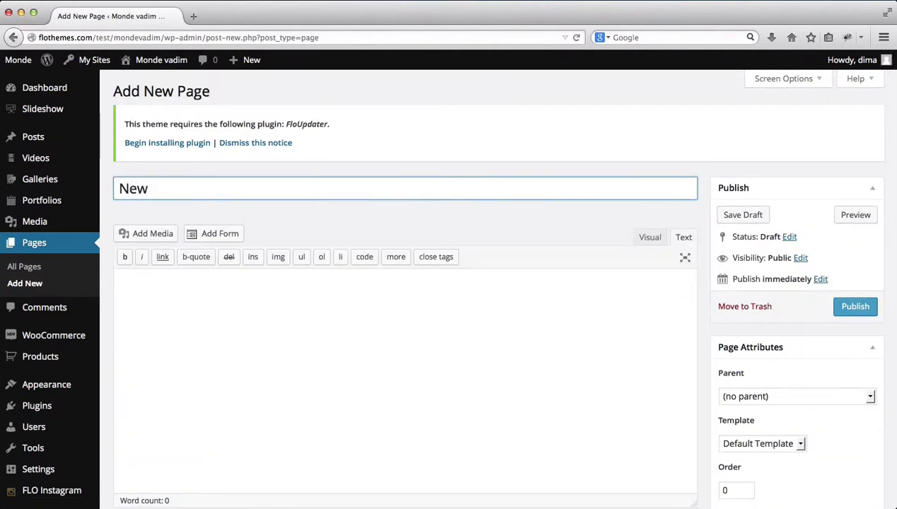
{"action": "type", "text": " Gallery Pa"}
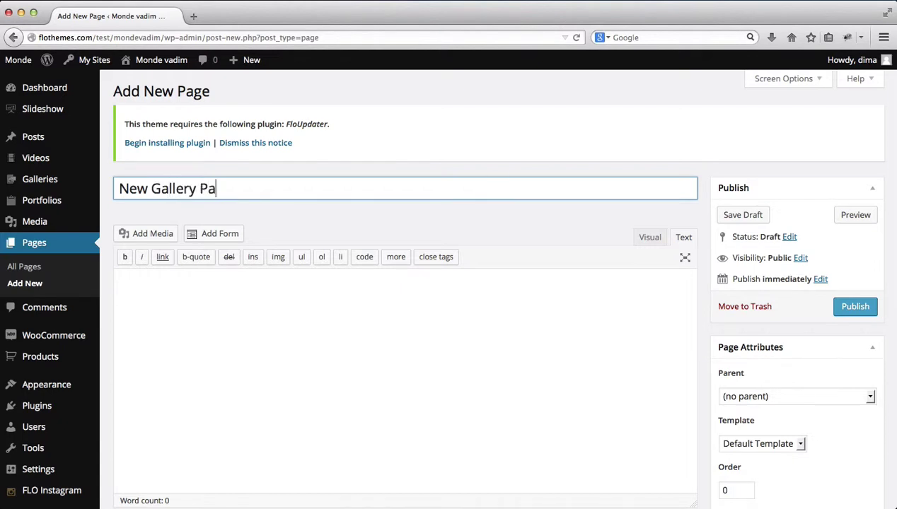
{"action": "type", "text": "ge"}
Assign the Latest galleries template to the page and publish it.
{"action": "scroll", "coordinate": [737, 188], "scroll_direction": "down", "scroll_amount": 2}
{"action": "scroll", "coordinate": [736, 188], "scroll_direction": "down", "scroll_amount": 1}
{"action": "left_click", "coordinate": [776, 355]}
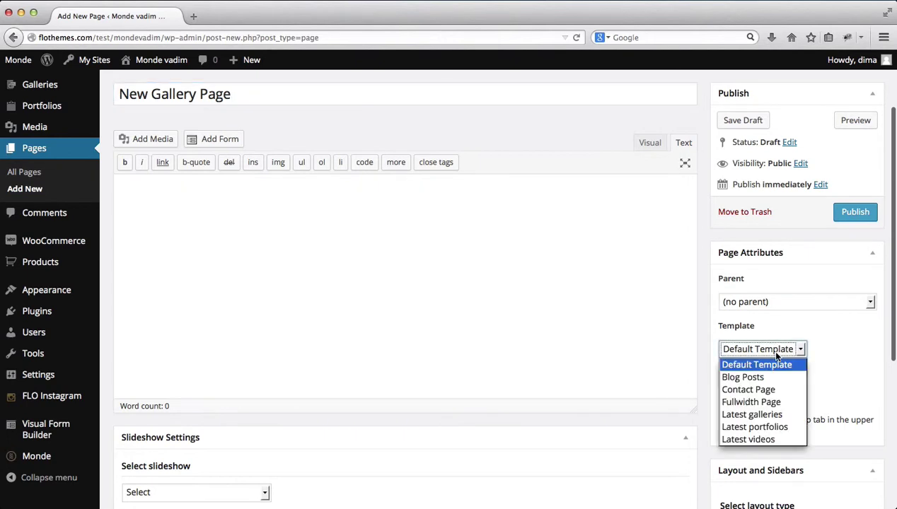
{"action": "left_click", "coordinate": [777, 416]}
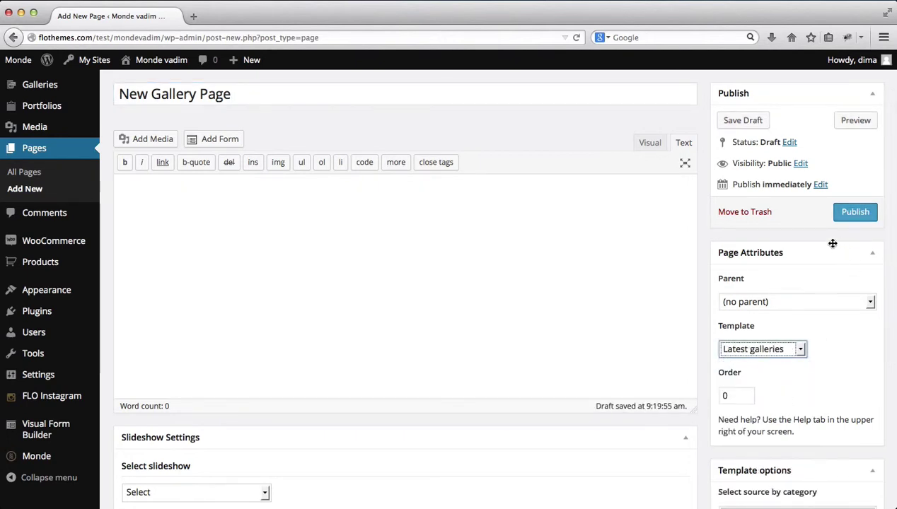
{"action": "left_click", "coordinate": [848, 222]}
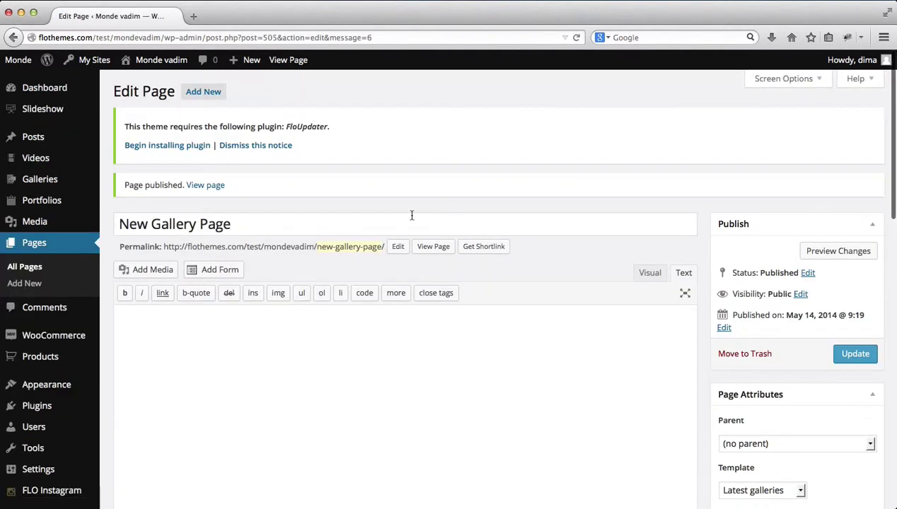
View the published New Gallery Page on the site and look through its gallery thumbnails.
{"action": "left_click", "coordinate": [430, 249]}
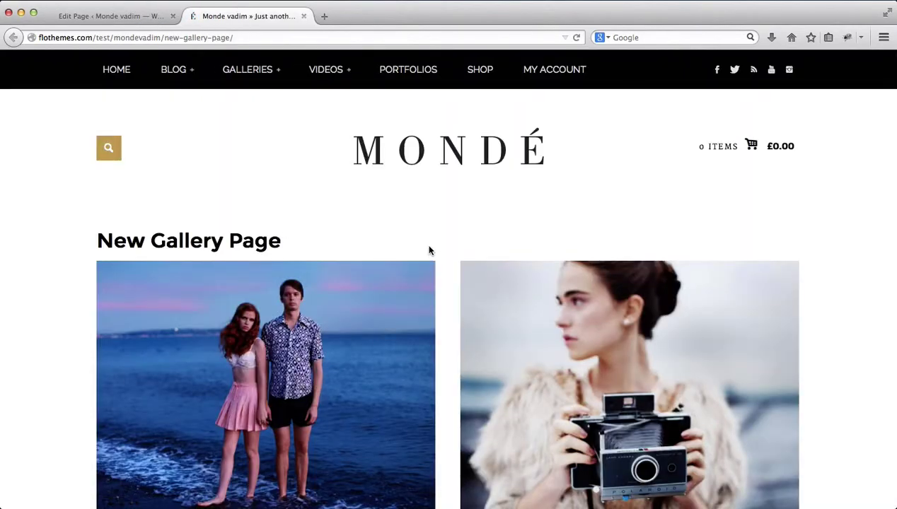
{"action": "scroll", "coordinate": [429, 250], "scroll_direction": "down", "scroll_amount": 10}
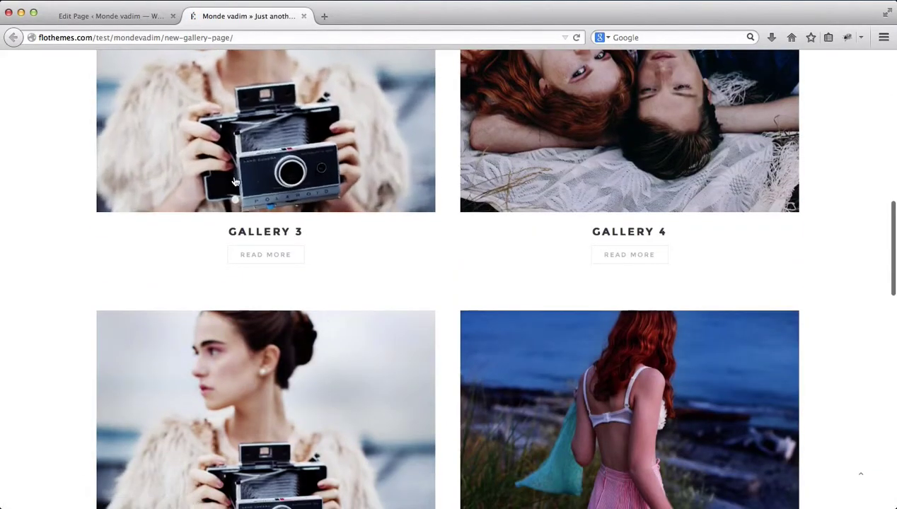
{"action": "scroll", "coordinate": [395, 332], "scroll_direction": "down", "scroll_amount": 2}
{"action": "scroll", "coordinate": [395, 333], "scroll_direction": "up", "scroll_amount": 12}
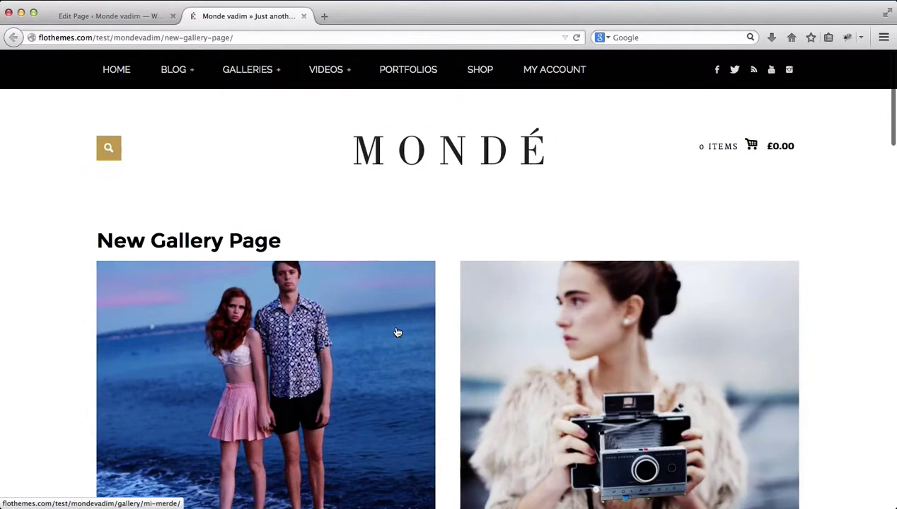
Return to the page editor and examine the gallery template options, including the available view types and pagination setting.
{"action": "key", "text": "ctrl+shift+Tab"}
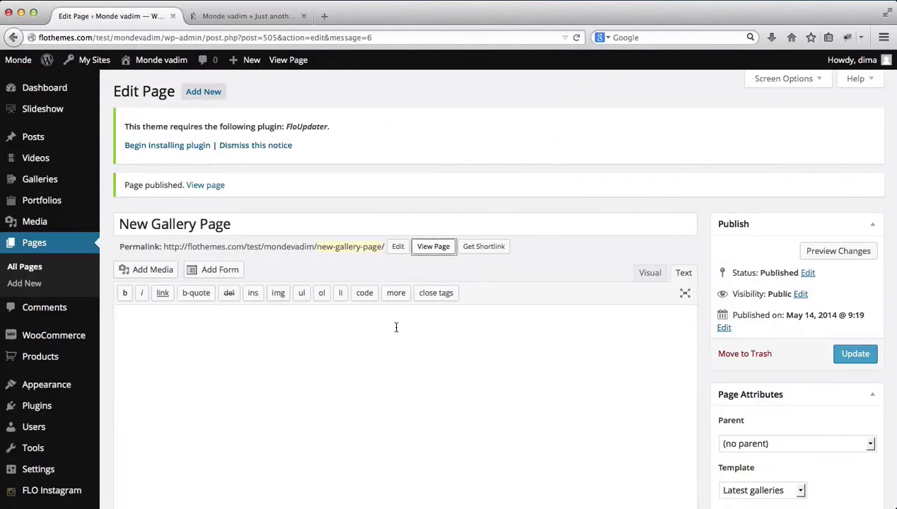
{"action": "scroll", "coordinate": [736, 292], "scroll_direction": "down", "scroll_amount": 10}
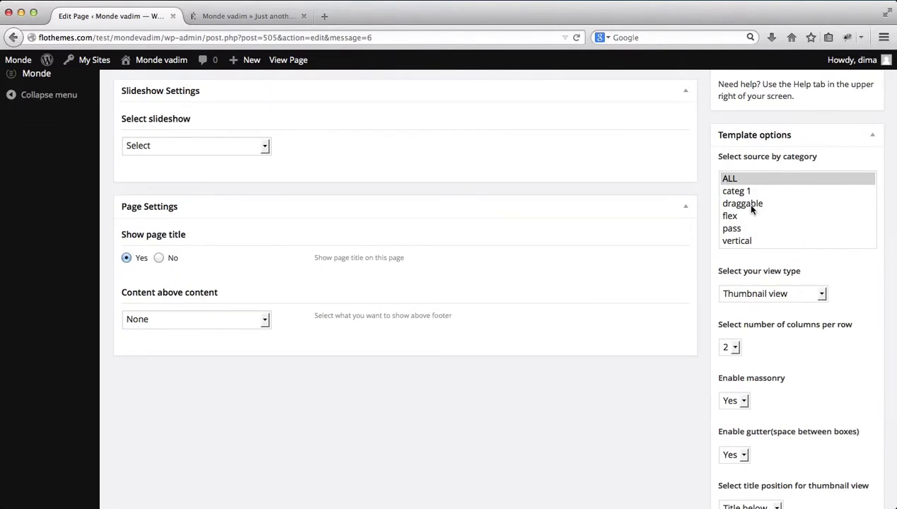
{"action": "scroll", "coordinate": [751, 209], "scroll_direction": "down", "scroll_amount": 1}
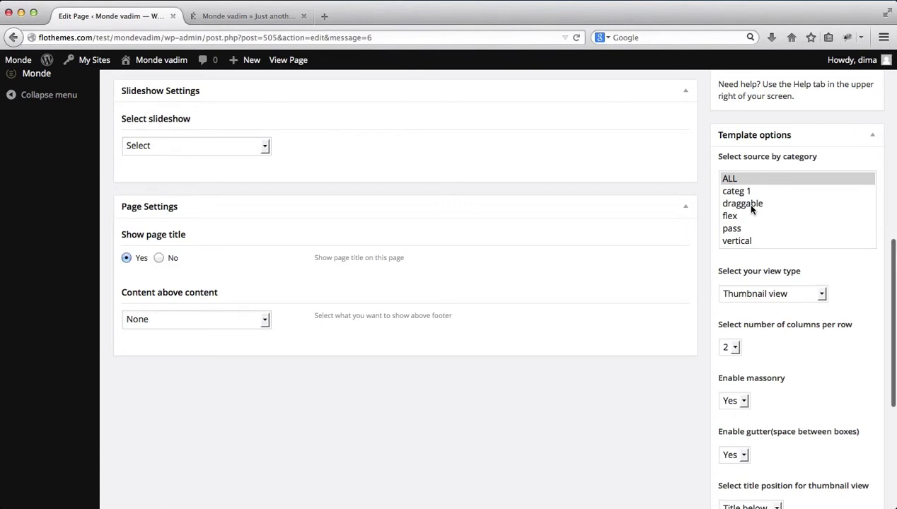
{"action": "scroll", "coordinate": [751, 207], "scroll_direction": "down", "scroll_amount": 2}
{"action": "scroll", "coordinate": [822, 271], "scroll_direction": "down", "scroll_amount": 1}
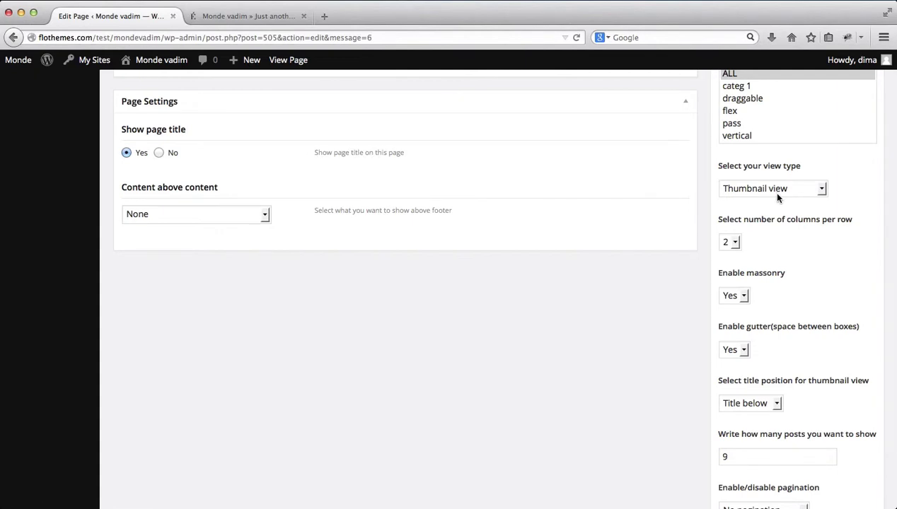
{"action": "left_click", "coordinate": [777, 191]}
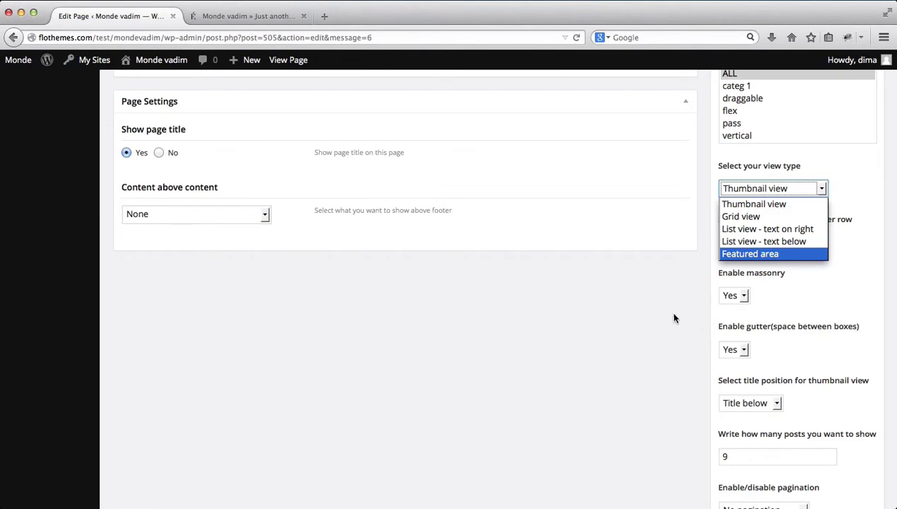
{"action": "scroll", "coordinate": [673, 319], "scroll_direction": "down", "scroll_amount": 5}
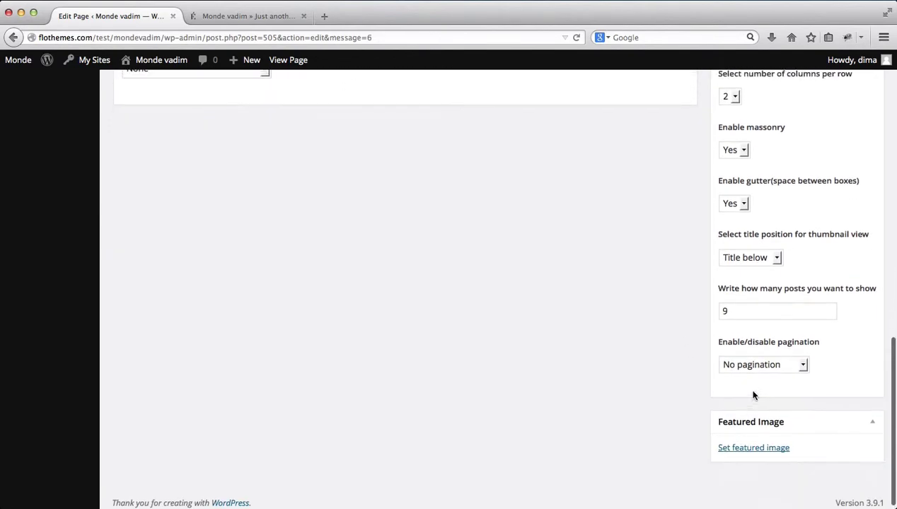
{"action": "scroll", "coordinate": [750, 396], "scroll_direction": "up", "scroll_amount": 15}
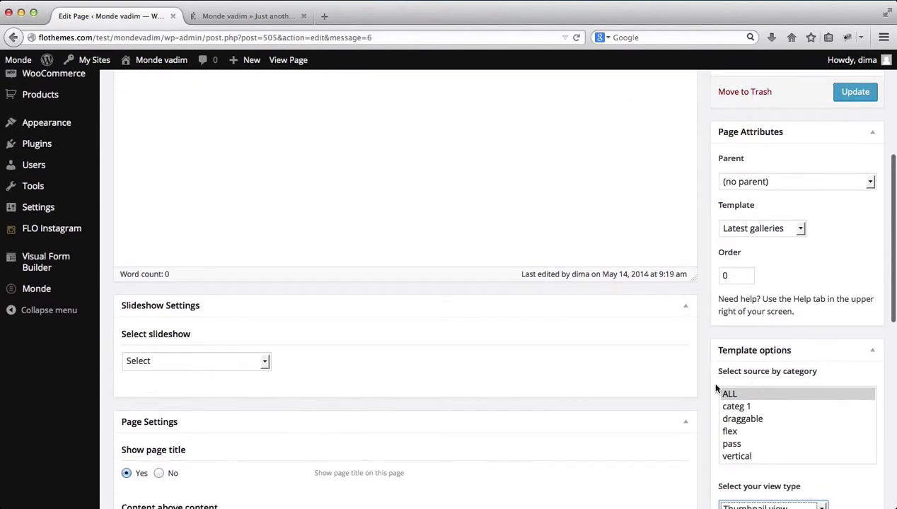
Assign Slideshow 1 to the page and set Show page title to No.
{"action": "left_click", "coordinate": [264, 362]}
{"action": "left_click", "coordinate": [236, 390]}
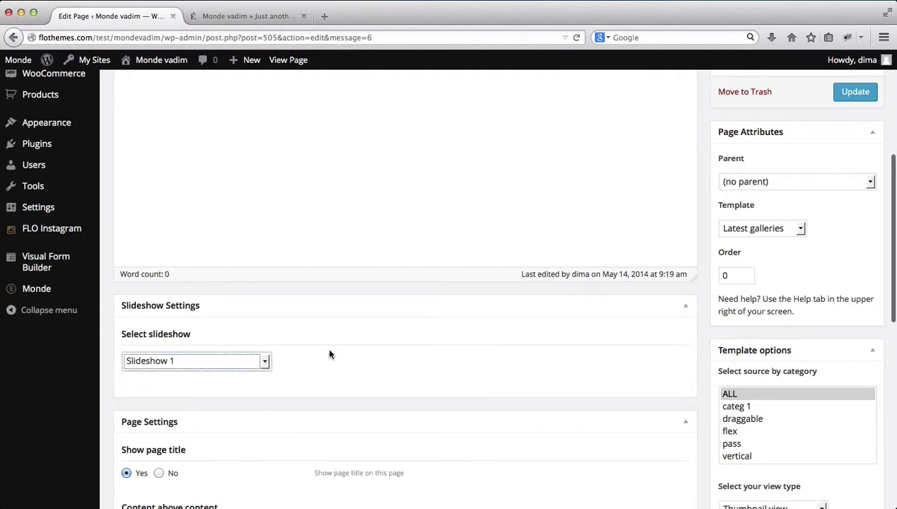
{"action": "scroll", "coordinate": [331, 358], "scroll_direction": "down", "scroll_amount": 4}
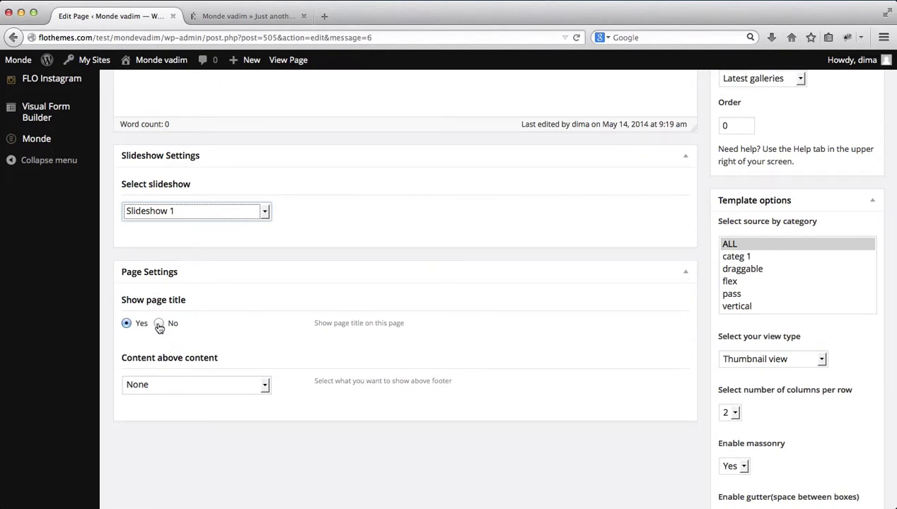
{"action": "left_click", "coordinate": [158, 324]}
Set the page's Content above content option to Latest blog posts.
{"action": "scroll", "coordinate": [224, 333], "scroll_direction": "down", "scroll_amount": 1}
{"action": "left_click", "coordinate": [212, 338]}
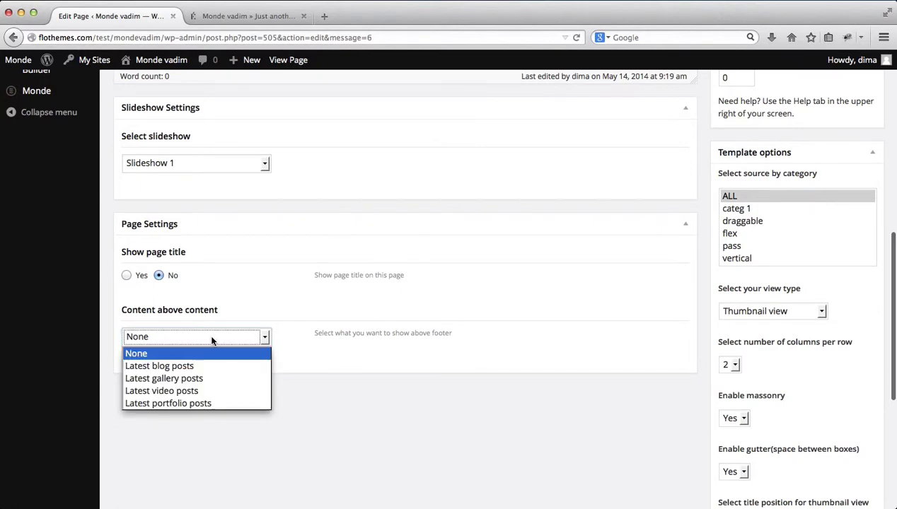
{"action": "left_click", "coordinate": [290, 329]}
{"action": "scroll", "coordinate": [340, 316], "scroll_direction": "down", "scroll_amount": 1}
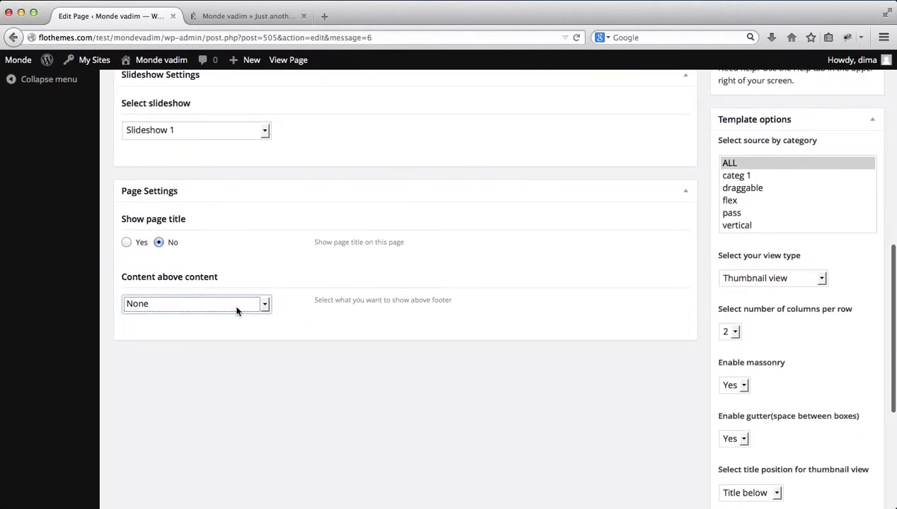
{"action": "scroll", "coordinate": [236, 311], "scroll_direction": "down", "scroll_amount": 1}
{"action": "left_click", "coordinate": [232, 283]}
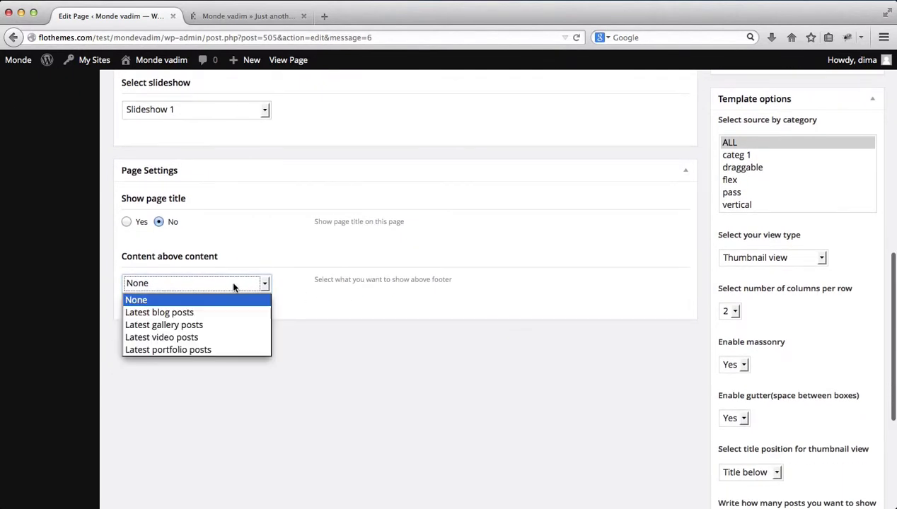
{"action": "left_click", "coordinate": [190, 311]}
{"action": "scroll", "coordinate": [347, 346], "scroll_direction": "down", "scroll_amount": 3}
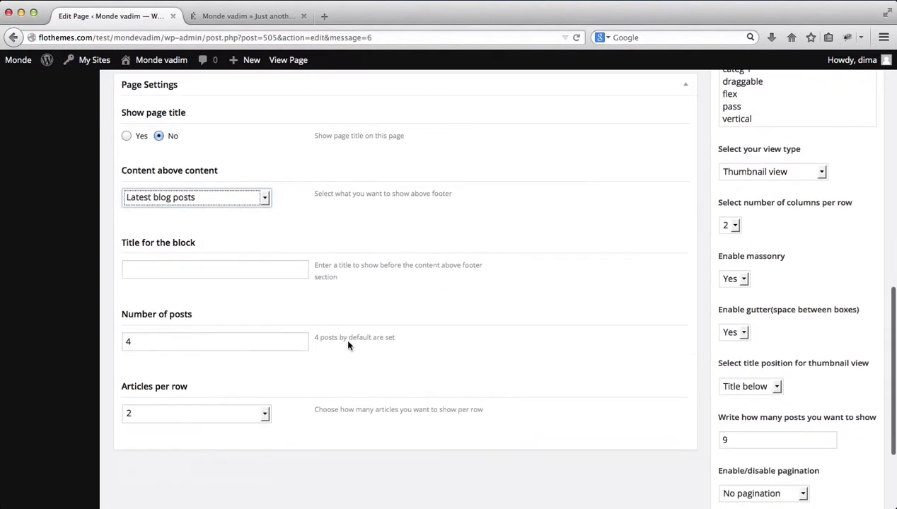
Fill in the blog posts block's title with the previously used entry "recent from my blog".
{"action": "left_click", "coordinate": [188, 265]}
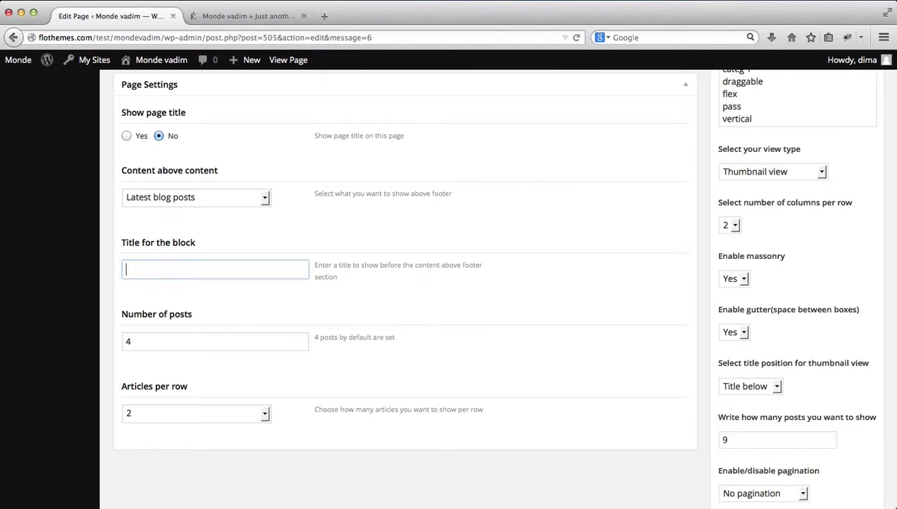
{"action": "key", "text": "Down"}
{"action": "key", "text": "Down"}
{"action": "key", "text": "Up"}
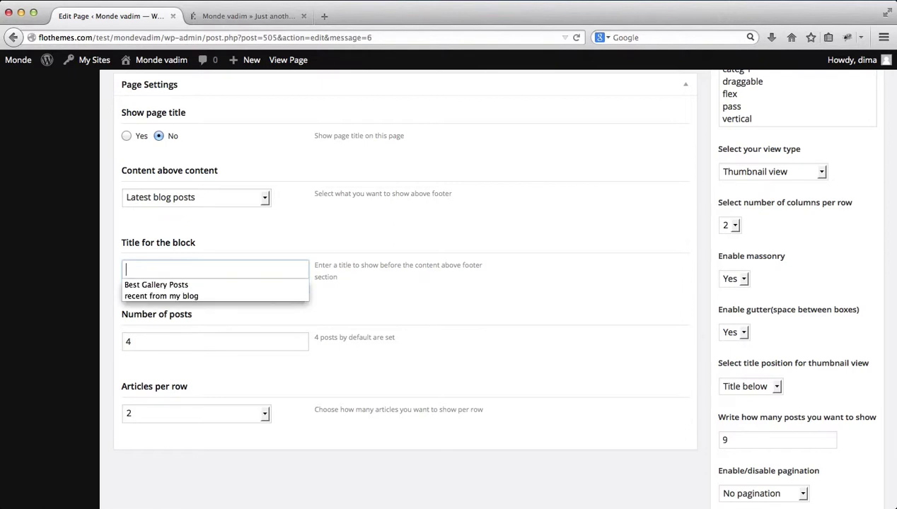
{"action": "key", "text": "Down"}
{"action": "key", "text": "Down"}
{"action": "key", "text": "Return"}
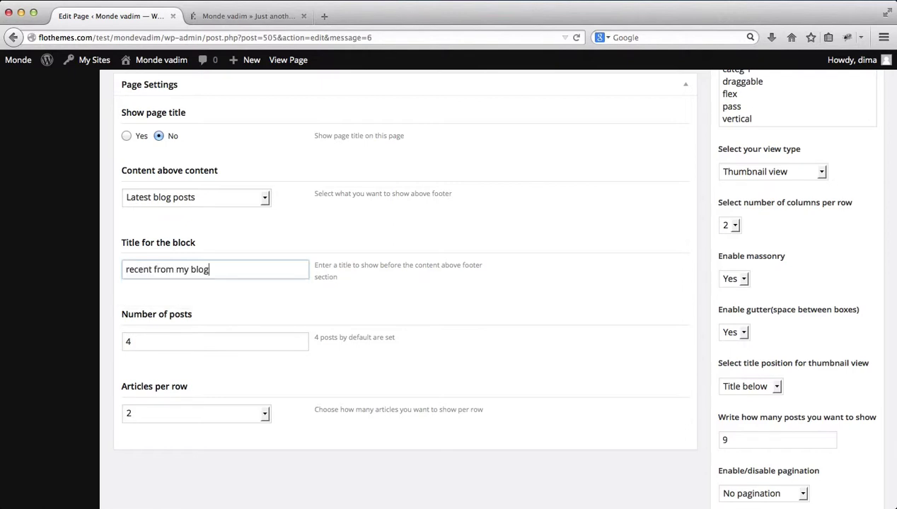
Set the blog posts block to 4 articles per row and update the page.
{"action": "left_click", "coordinate": [150, 345]}
{"action": "key", "text": "Tab"}
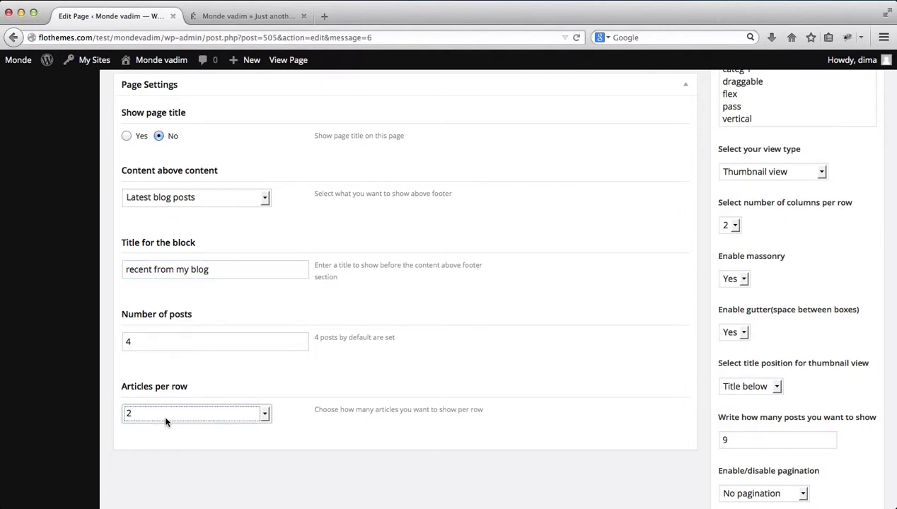
{"action": "left_click", "coordinate": [167, 421]}
{"action": "left_click", "coordinate": [147, 454]}
{"action": "scroll", "coordinate": [641, 366], "scroll_direction": "up", "scroll_amount": 8}
{"action": "scroll", "coordinate": [747, 279], "scroll_direction": "up", "scroll_amount": 5}
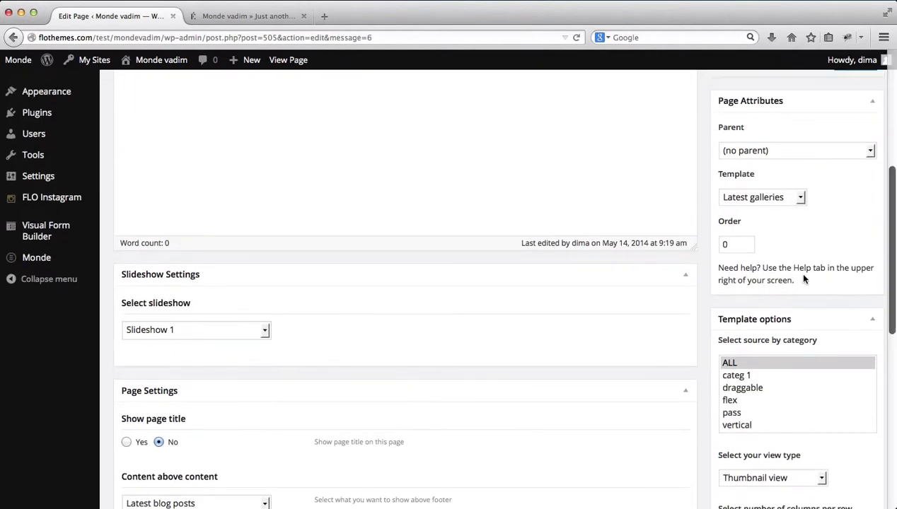
{"action": "left_click", "coordinate": [854, 354]}
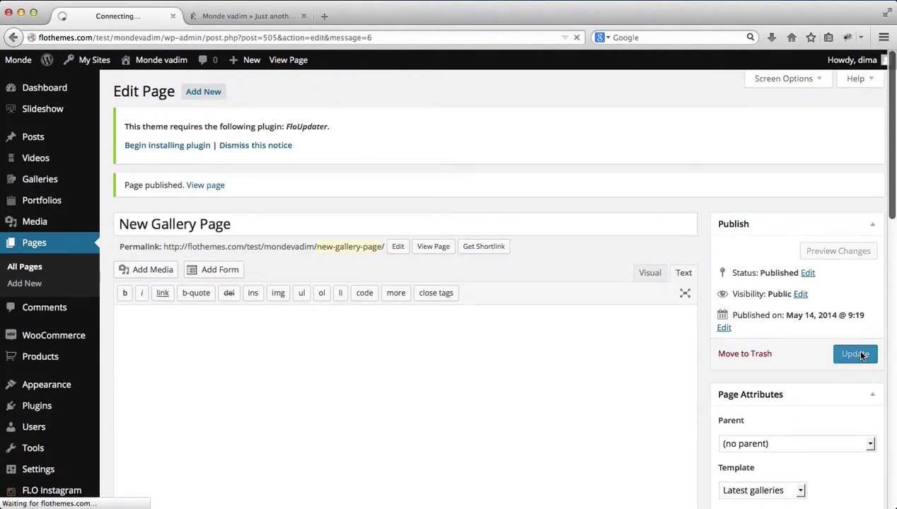
Reload the live New Gallery Page and check its slideshow, galleries and the recent blog posts block above the footer.
{"action": "key", "text": "ctrl+Tab"}
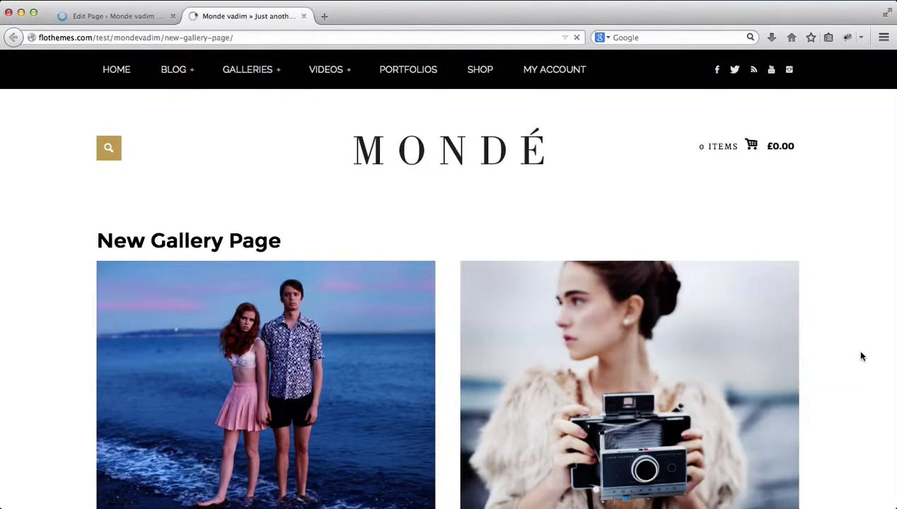
{"action": "key", "text": "super+r"}
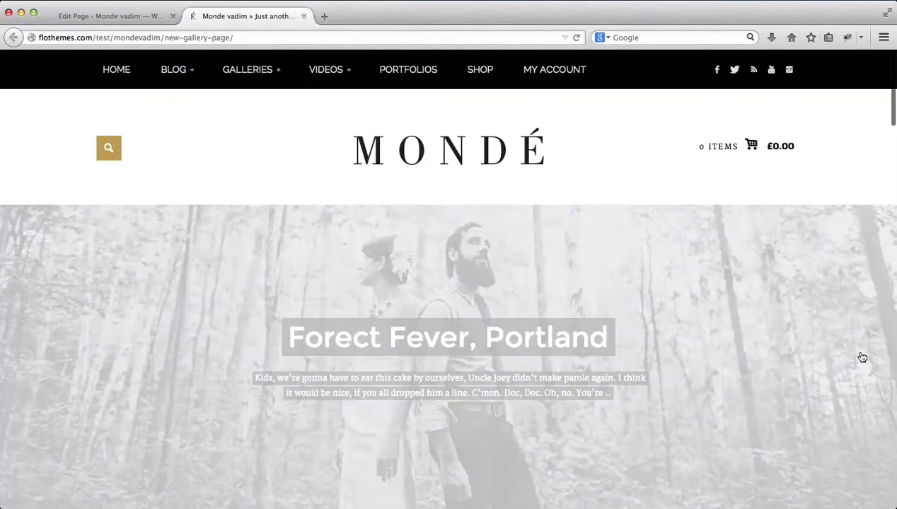
{"action": "scroll", "coordinate": [861, 352], "scroll_direction": "down", "scroll_amount": 1}
{"action": "scroll", "coordinate": [378, 318], "scroll_direction": "down", "scroll_amount": 10}
{"action": "scroll", "coordinate": [379, 319], "scroll_direction": "down", "scroll_amount": 15}
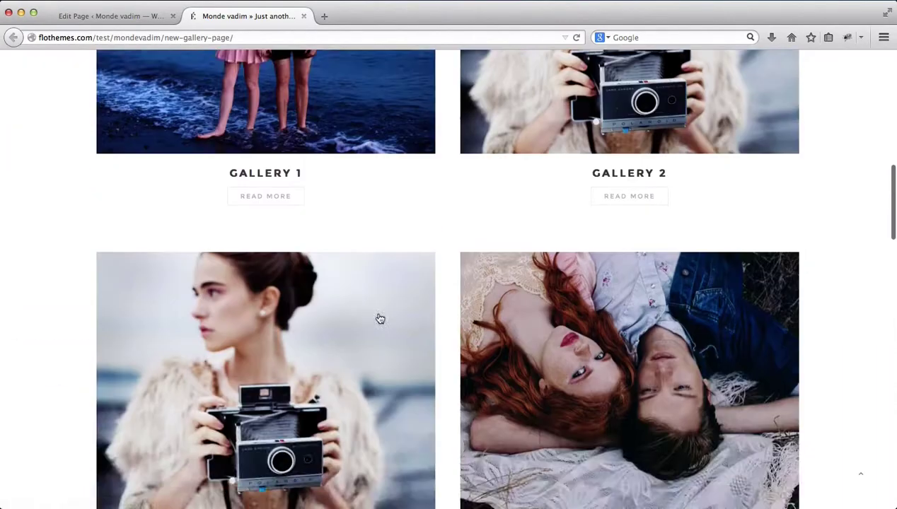
{"action": "scroll", "coordinate": [380, 319], "scroll_direction": "down", "scroll_amount": 8}
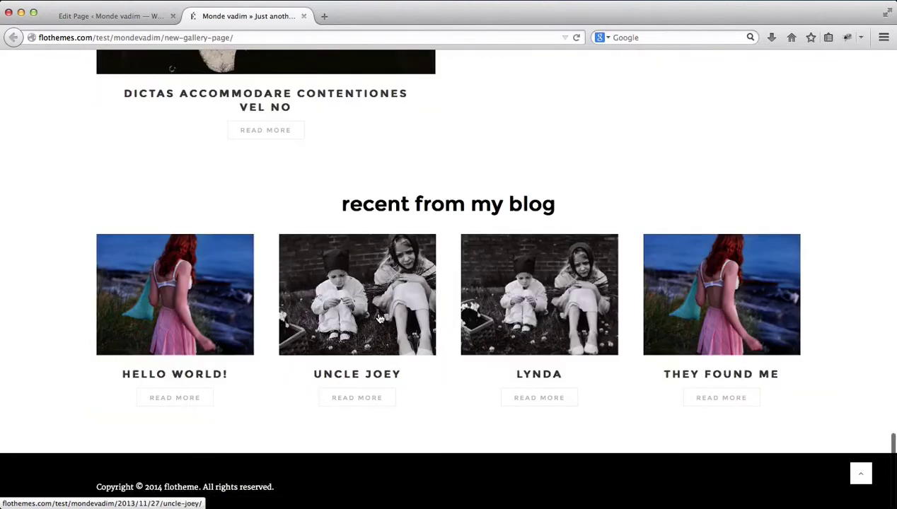
{"action": "scroll", "coordinate": [380, 319], "scroll_direction": "up", "scroll_amount": 3}
{"action": "scroll", "coordinate": [380, 319], "scroll_direction": "down", "scroll_amount": 1}
{"action": "scroll", "coordinate": [380, 319], "scroll_direction": "down", "scroll_amount": 3}
{"action": "scroll", "coordinate": [830, 238], "scroll_direction": "up", "scroll_amount": 3}
{"action": "scroll", "coordinate": [830, 238], "scroll_direction": "up", "scroll_amount": 15}
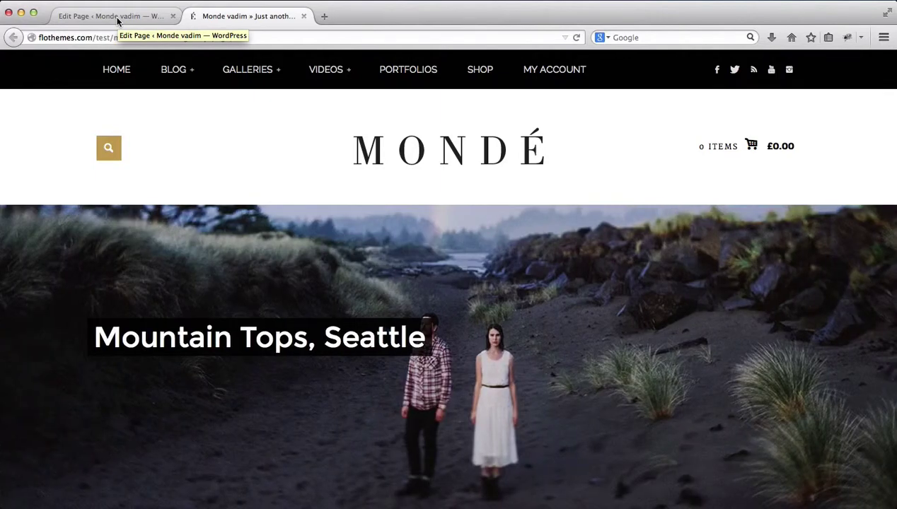
Return to the site's admin and open the Monde theme's Sliders&Galleries settings at the gallery slider type options.
{"action": "left_click", "coordinate": [117, 21]}
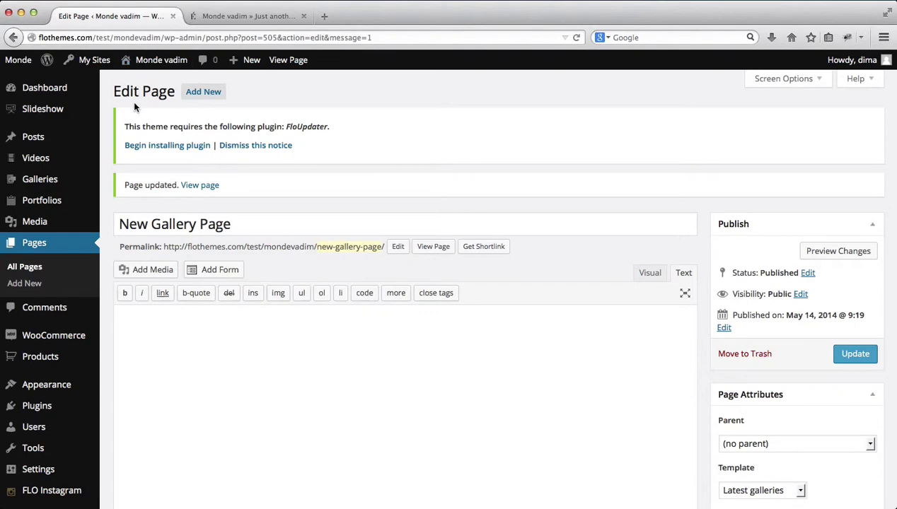
{"action": "scroll", "coordinate": [442, 180], "scroll_direction": "down", "scroll_amount": 6}
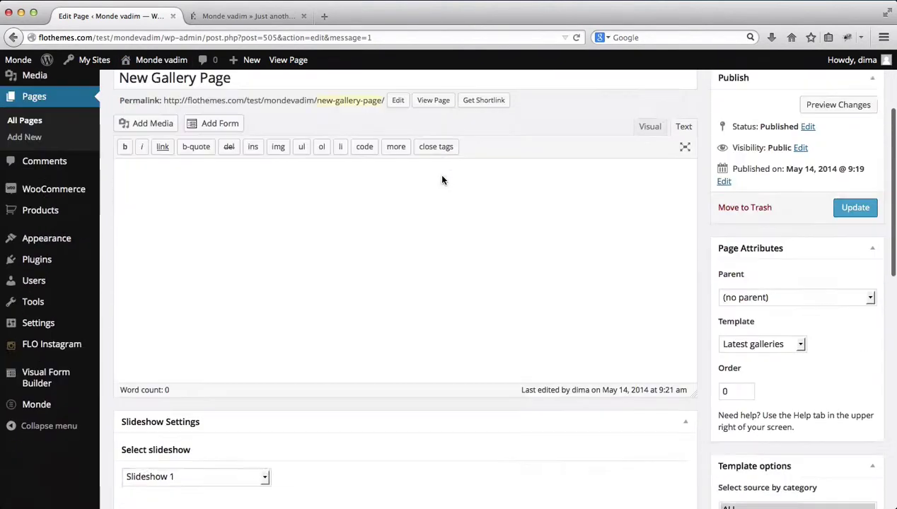
{"action": "scroll", "coordinate": [771, 360], "scroll_direction": "down", "scroll_amount": 2}
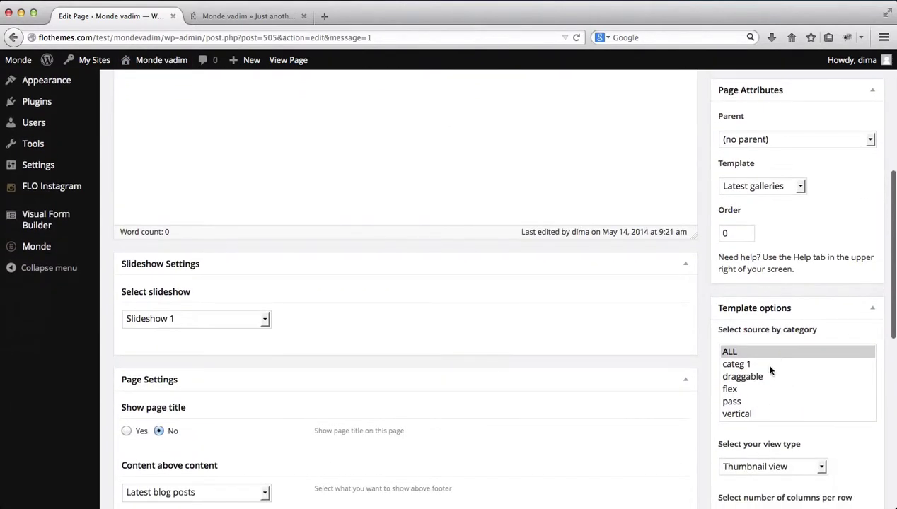
{"action": "scroll", "coordinate": [731, 398], "scroll_direction": "up", "scroll_amount": 8}
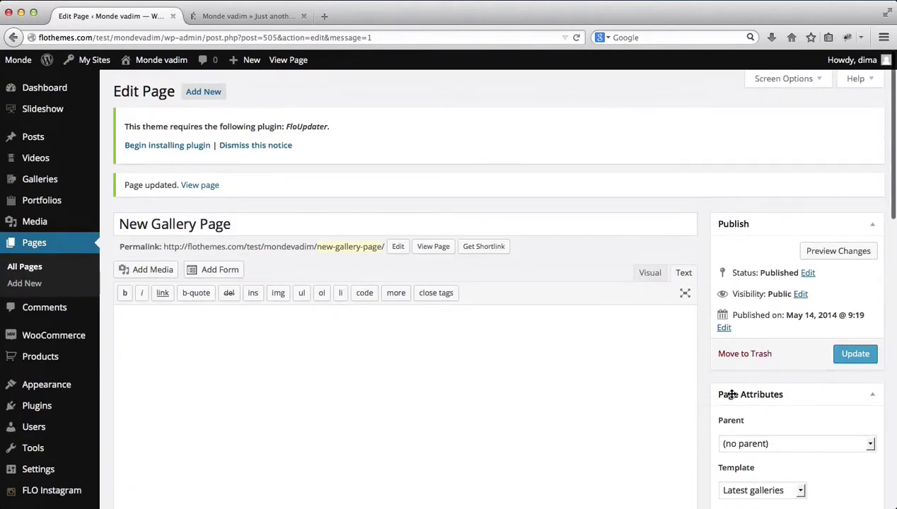
{"action": "scroll", "coordinate": [214, 422], "scroll_direction": "down", "scroll_amount": 3}
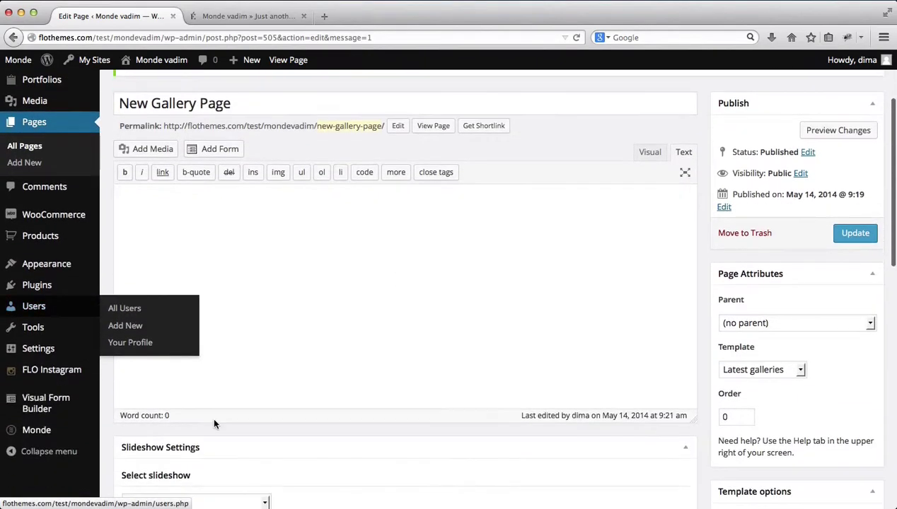
{"action": "left_click", "coordinate": [14, 423]}
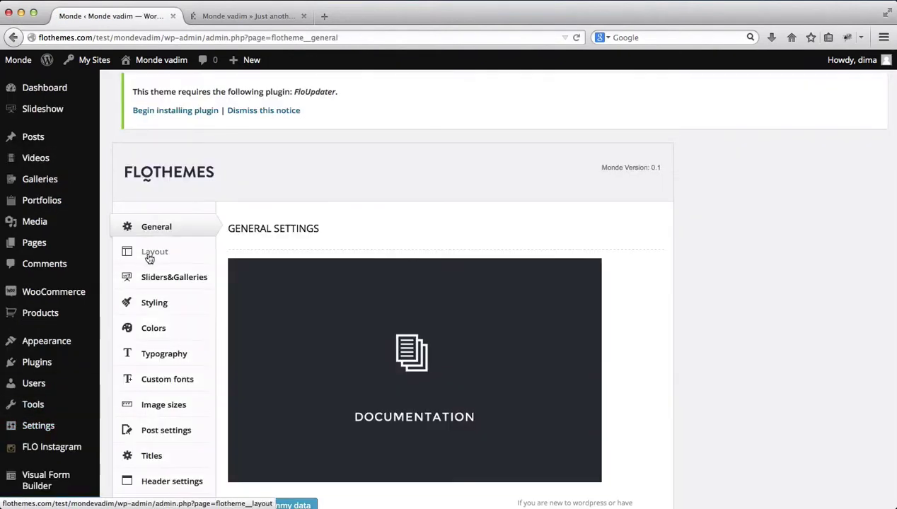
{"action": "left_click", "coordinate": [160, 281]}
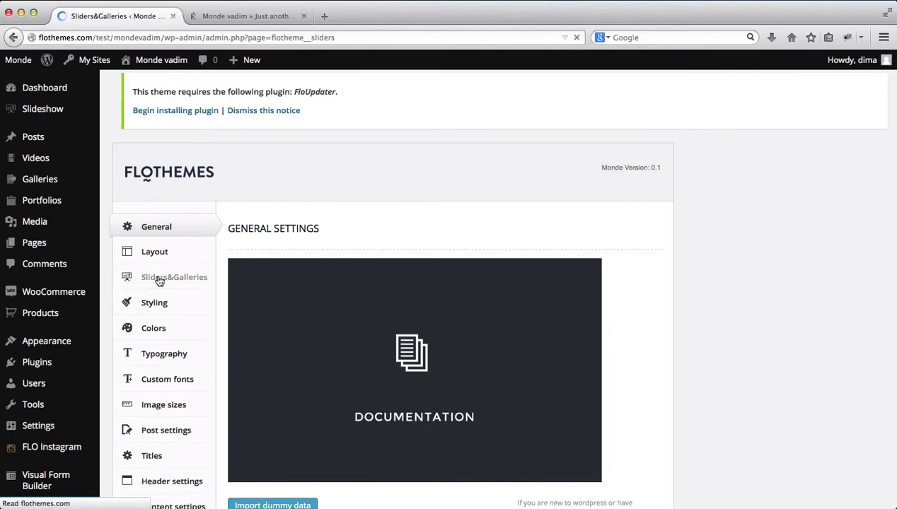
{"action": "scroll", "coordinate": [362, 219], "scroll_direction": "down", "scroll_amount": 2}
{"action": "scroll", "coordinate": [364, 222], "scroll_direction": "down", "scroll_amount": 5}
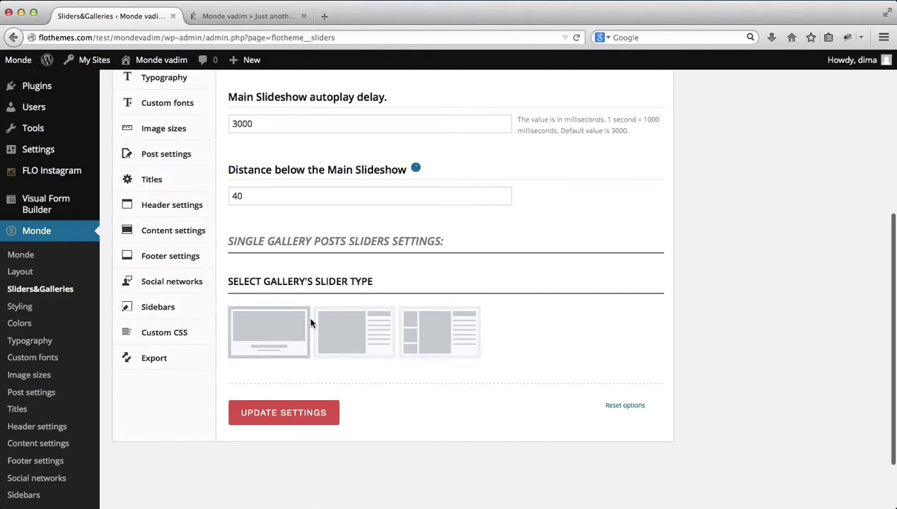
Open Gallery 1 from the live New Gallery Page and check how its single gallery slider is laid out.
{"action": "key", "text": "ctrl+Tab"}
{"action": "scroll", "coordinate": [314, 304], "scroll_direction": "down", "scroll_amount": 5}
{"action": "left_click", "coordinate": [275, 299]}
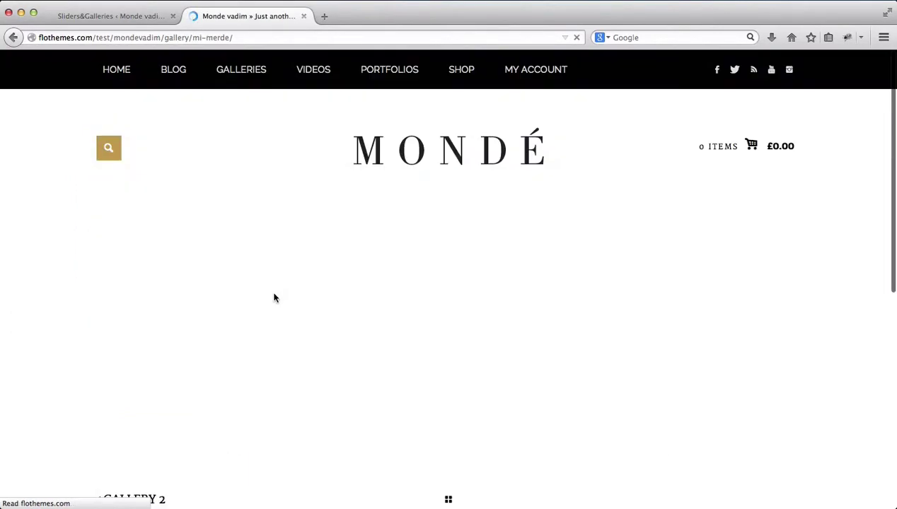
{"action": "scroll", "coordinate": [273, 294], "scroll_direction": "down", "scroll_amount": 3}
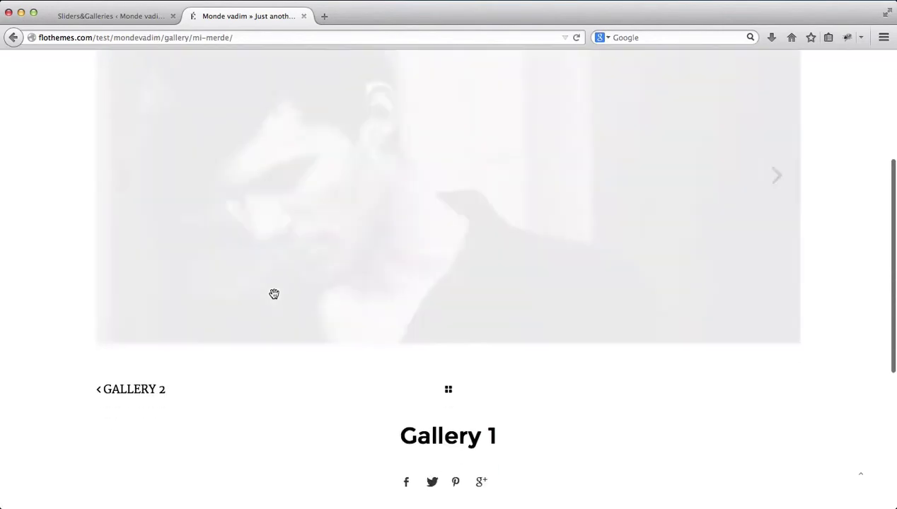
{"action": "scroll", "coordinate": [273, 293], "scroll_direction": "up", "scroll_amount": 2}
{"action": "scroll", "coordinate": [274, 294], "scroll_direction": "down", "scroll_amount": 3}
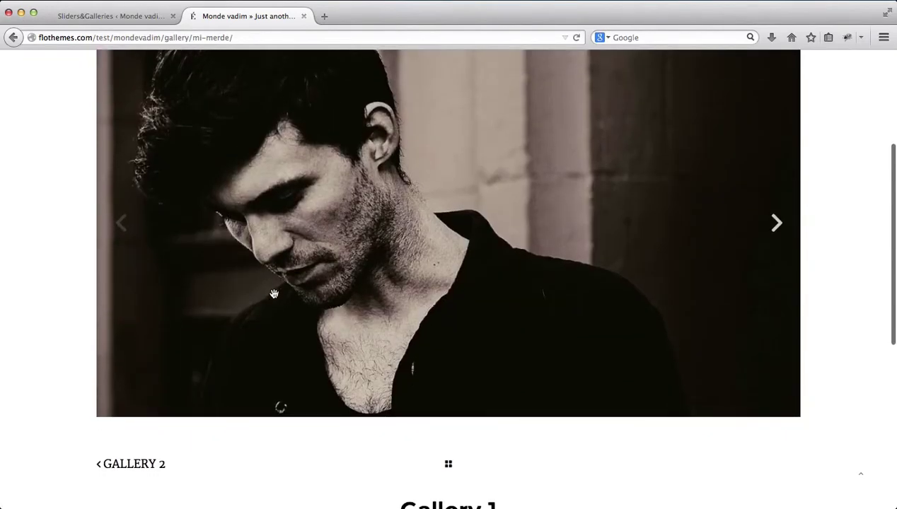
Set the gallery's slider type to the second layout, image beside text without thumbnails, update the settings and reload the live Gallery 1 page.
{"action": "key", "text": "ctrl+shift+Tab"}
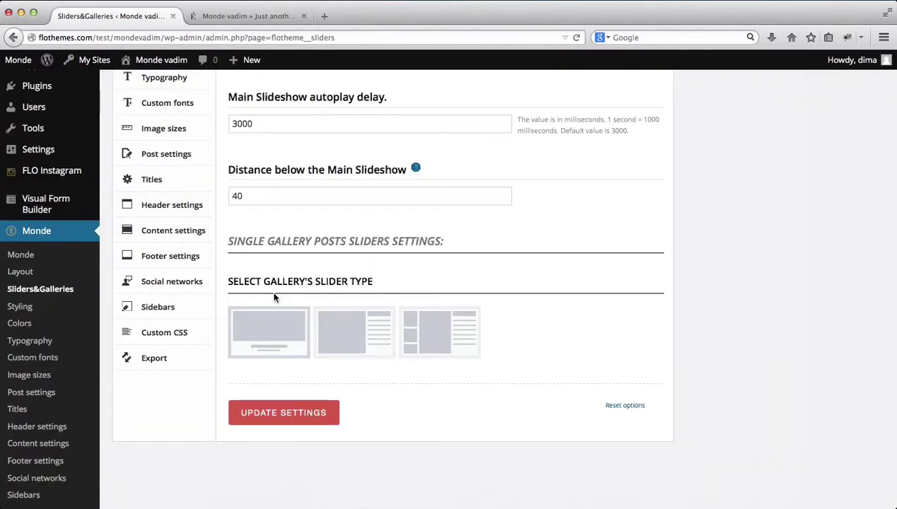
{"action": "left_click", "coordinate": [371, 315]}
{"action": "left_click", "coordinate": [285, 416]}
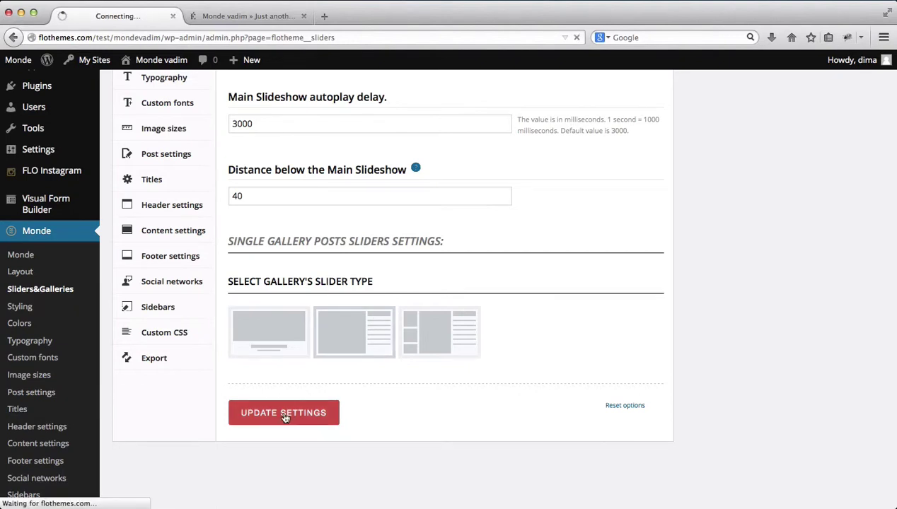
{"action": "key", "text": "ctrl+Tab"}
{"action": "key", "text": "super+r"}
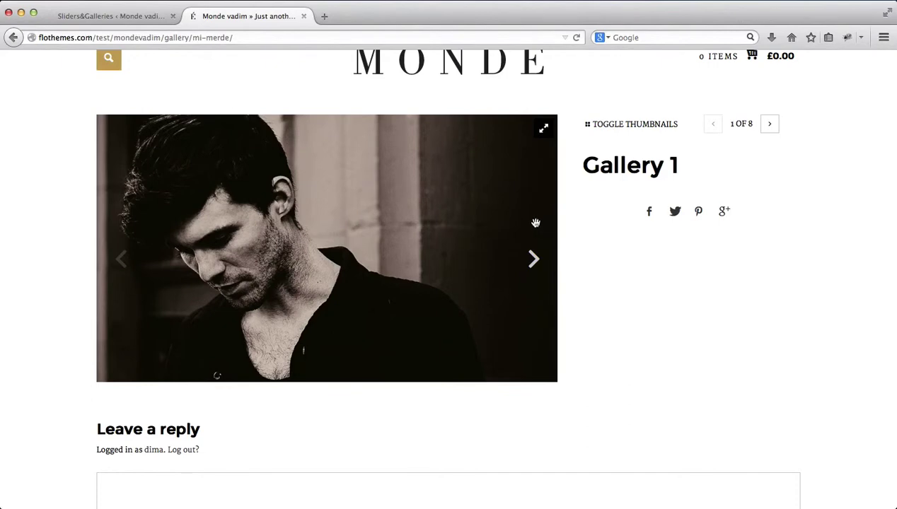
Open the theme's Image sizes settings and review the slideshow and gallery image width and height options.
{"action": "key", "text": "ctrl+shift+Tab"}
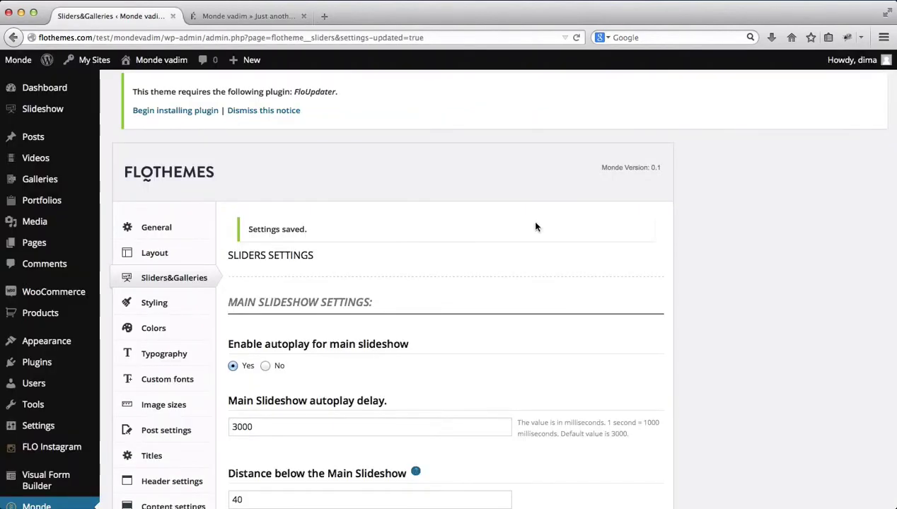
{"action": "scroll", "coordinate": [536, 227], "scroll_direction": "down", "scroll_amount": 2}
{"action": "scroll", "coordinate": [526, 224], "scroll_direction": "down", "scroll_amount": 2}
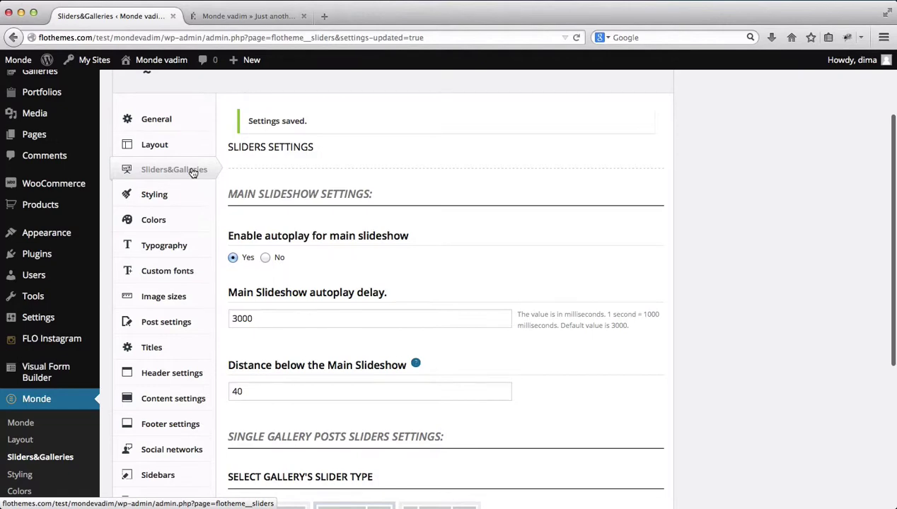
{"action": "scroll", "coordinate": [193, 173], "scroll_direction": "down", "scroll_amount": 2}
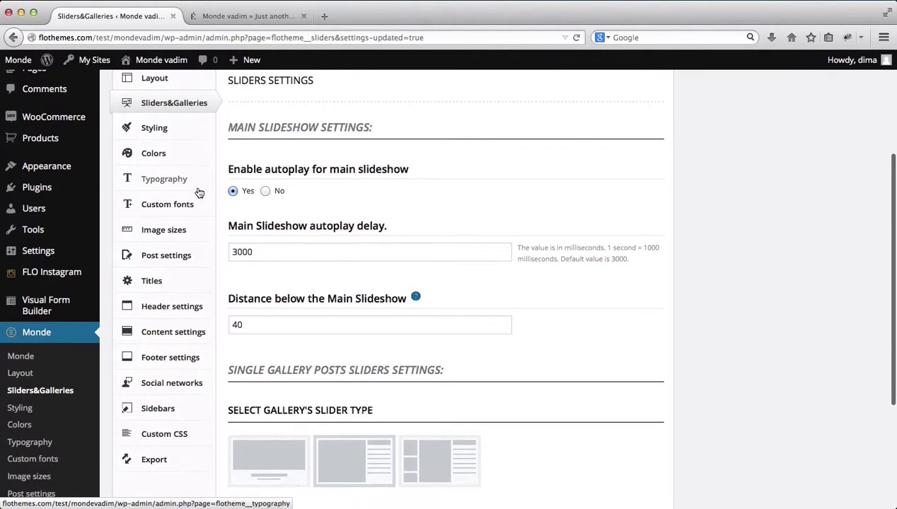
{"action": "left_click", "coordinate": [163, 235]}
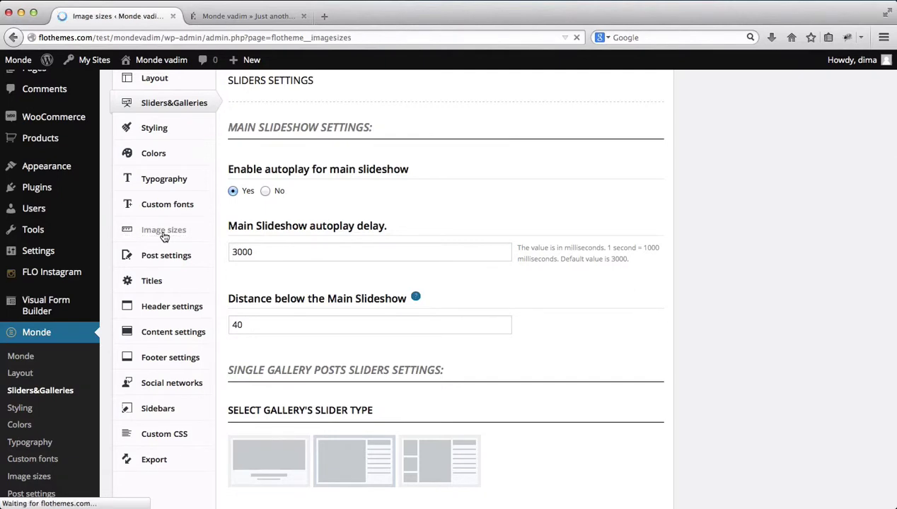
{"action": "scroll", "coordinate": [482, 289], "scroll_direction": "down", "scroll_amount": 1}
{"action": "scroll", "coordinate": [482, 289], "scroll_direction": "down", "scroll_amount": 3}
{"action": "scroll", "coordinate": [434, 318], "scroll_direction": "down", "scroll_amount": 2}
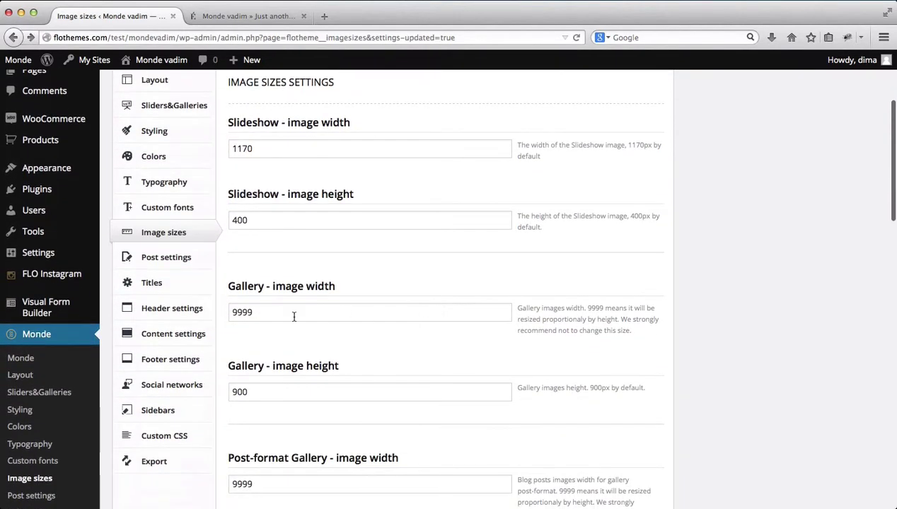
{"action": "scroll", "coordinate": [259, 305], "scroll_direction": "down", "scroll_amount": 1}
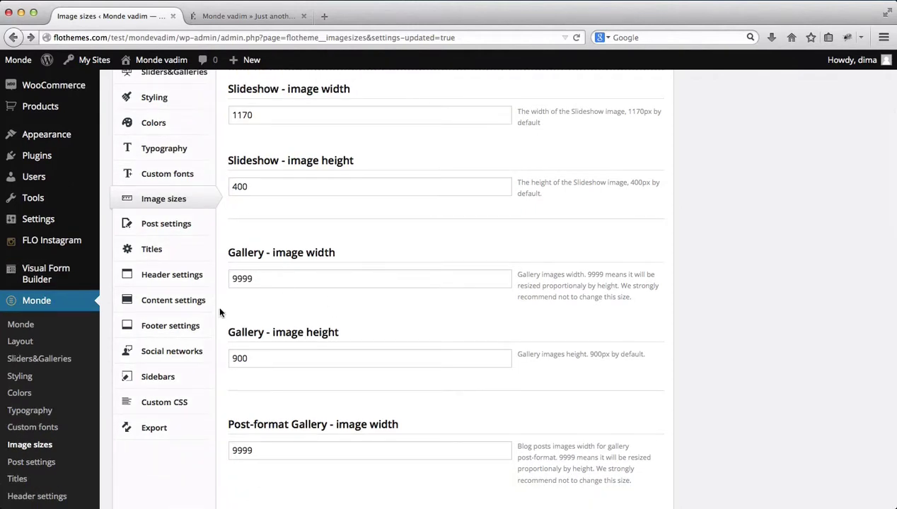
Open the theme's Post settings and examine the gallery page options for social sharing, entry meta and margins.
{"action": "left_click", "coordinate": [176, 227]}
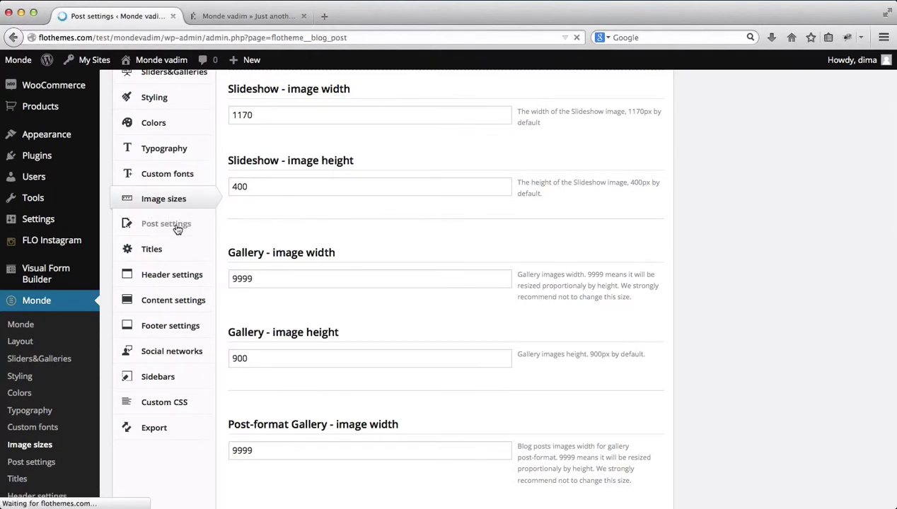
{"action": "scroll", "coordinate": [340, 267], "scroll_direction": "down", "scroll_amount": 1}
{"action": "scroll", "coordinate": [340, 271], "scroll_direction": "down", "scroll_amount": 10}
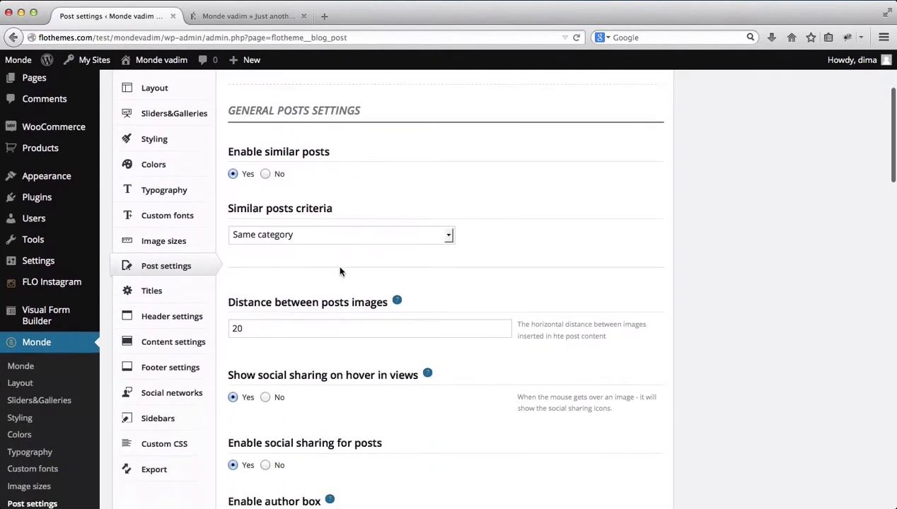
{"action": "scroll", "coordinate": [340, 271], "scroll_direction": "down", "scroll_amount": 10}
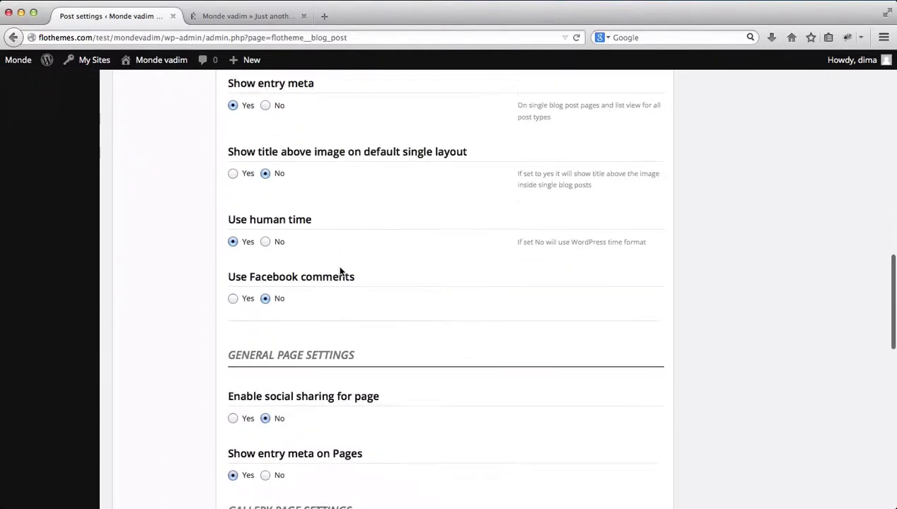
{"action": "scroll", "coordinate": [340, 271], "scroll_direction": "down", "scroll_amount": 3}
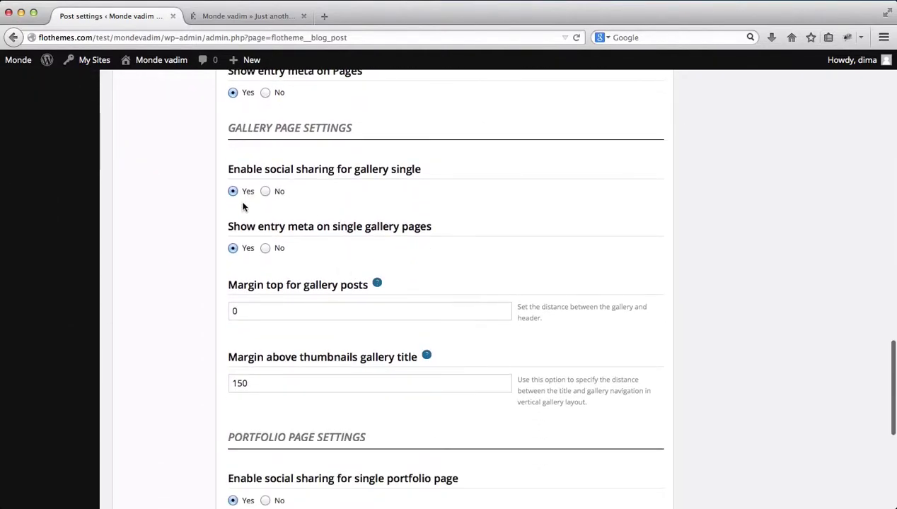
{"action": "scroll", "coordinate": [263, 236], "scroll_direction": "down", "scroll_amount": 1}
{"action": "scroll", "coordinate": [264, 236], "scroll_direction": "down", "scroll_amount": 1}
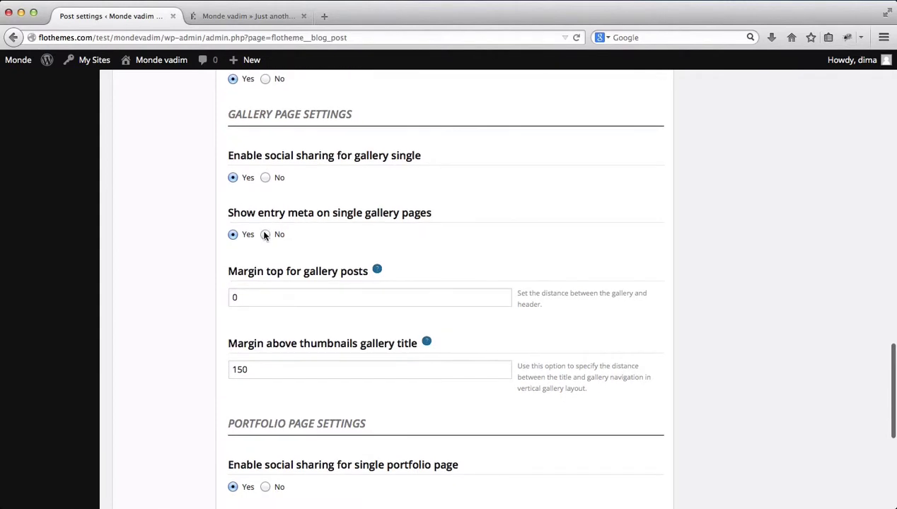
{"action": "scroll", "coordinate": [348, 235], "scroll_direction": "down", "scroll_amount": 1}
{"action": "scroll", "coordinate": [347, 236], "scroll_direction": "down", "scroll_amount": 2}
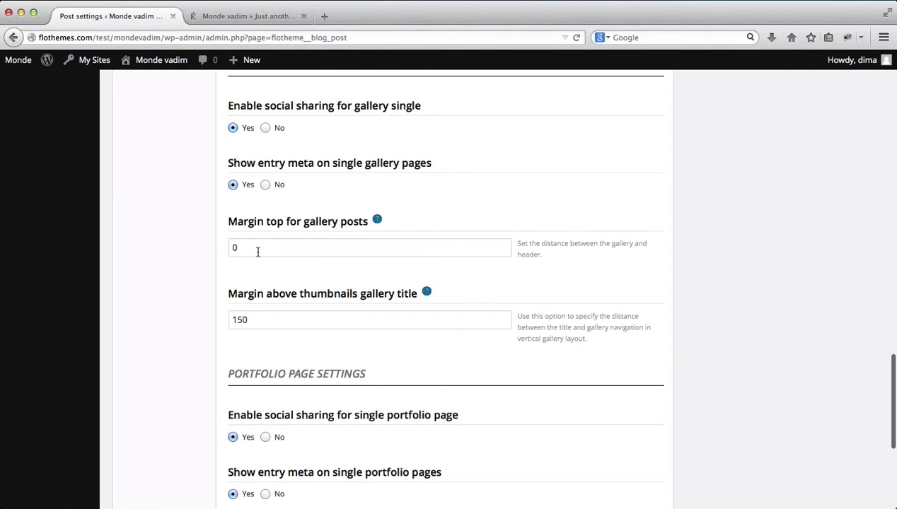
{"action": "scroll", "coordinate": [257, 252], "scroll_direction": "down", "scroll_amount": 4}
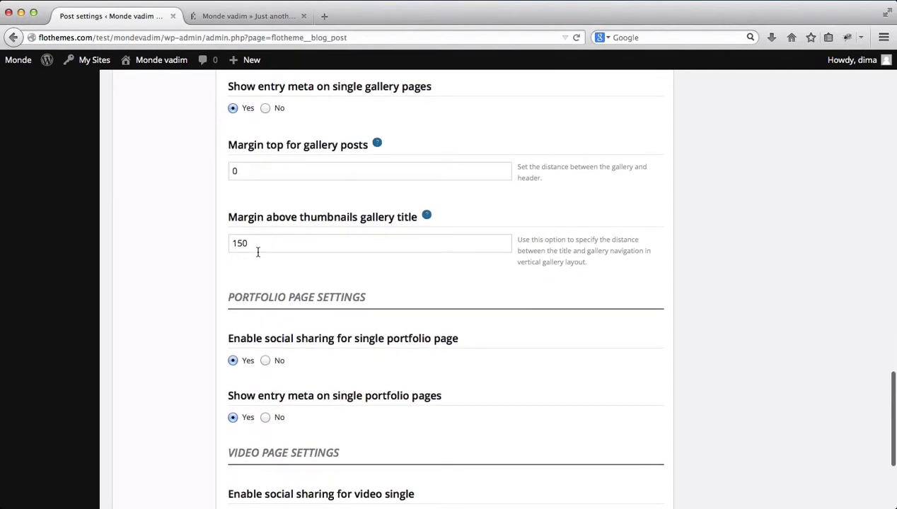
{"action": "scroll", "coordinate": [257, 252], "scroll_direction": "up", "scroll_amount": 15}
{"action": "scroll", "coordinate": [257, 255], "scroll_direction": "up", "scroll_amount": 15}
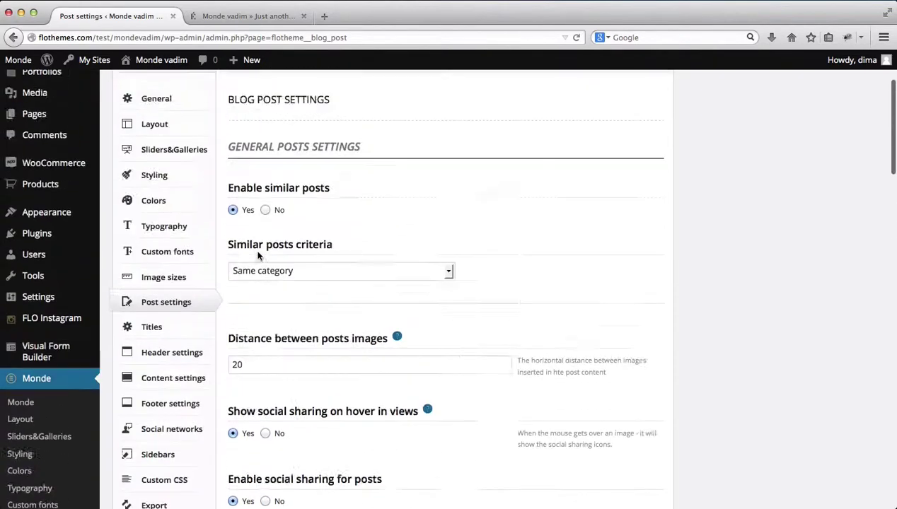